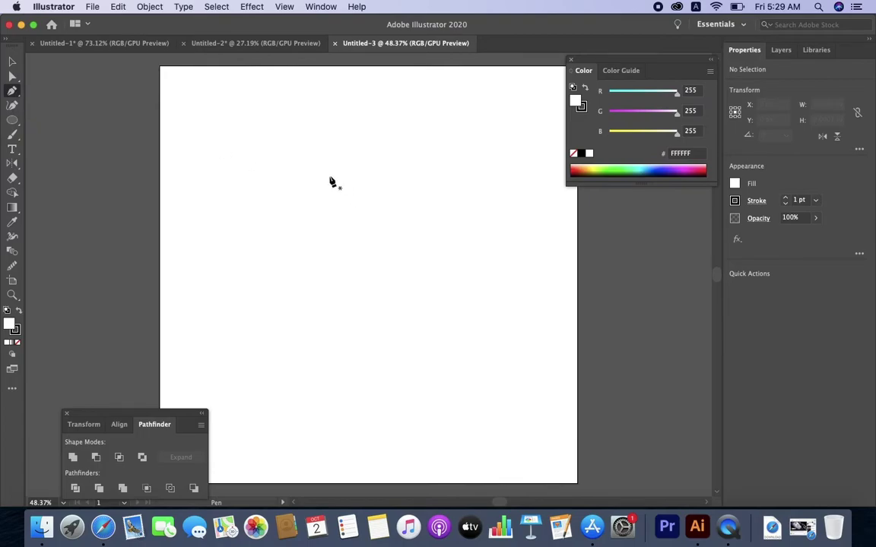
- Draw the bird's wing edge with the Pen tool, from the wing tip through the scalloped feathers down to the back
{"action": "left_click", "coordinate": [325, 178]}
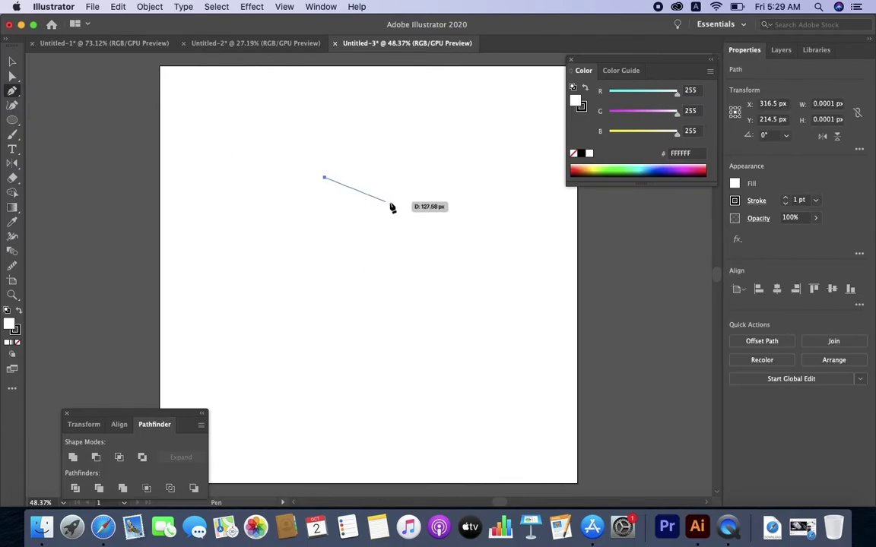
{"action": "left_click_drag", "start_coordinate": [404, 221], "coordinate": [410, 238]}
{"action": "left_click_drag", "start_coordinate": [392, 201], "coordinate": [418, 231]}
{"action": "left_click", "coordinate": [416, 208]}
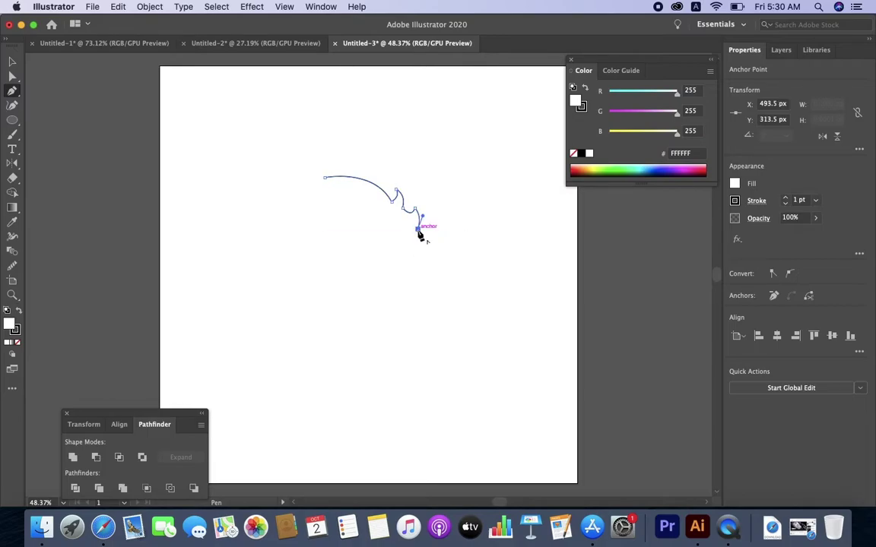
{"action": "left_click", "coordinate": [425, 241]}
{"action": "left_click_drag", "start_coordinate": [426, 249], "coordinate": [457, 345]}
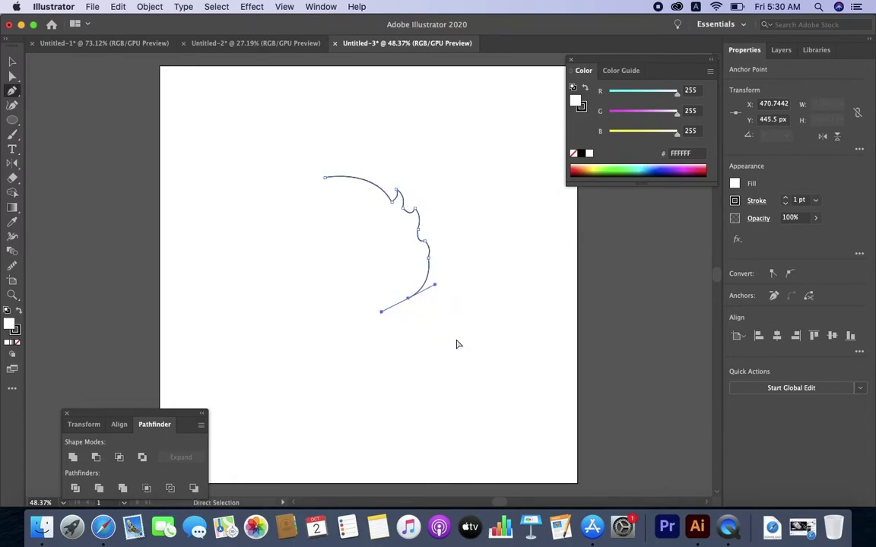
- Continue the outline from a corner at the back along the tail's upper edge, shaping the two pointed tail tips
{"action": "left_click", "coordinate": [408, 298]}
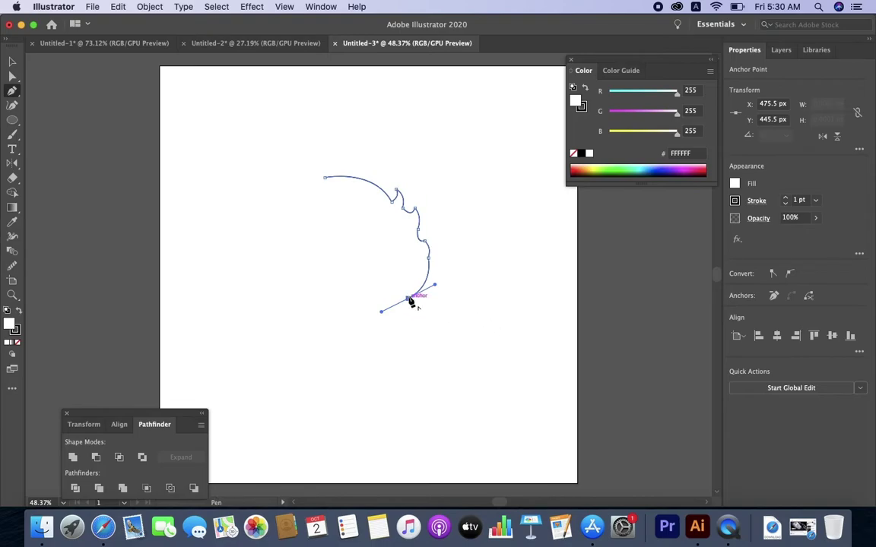
{"action": "left_click", "coordinate": [473, 365]}
{"action": "left_click_drag", "start_coordinate": [473, 368], "coordinate": [527, 390]}
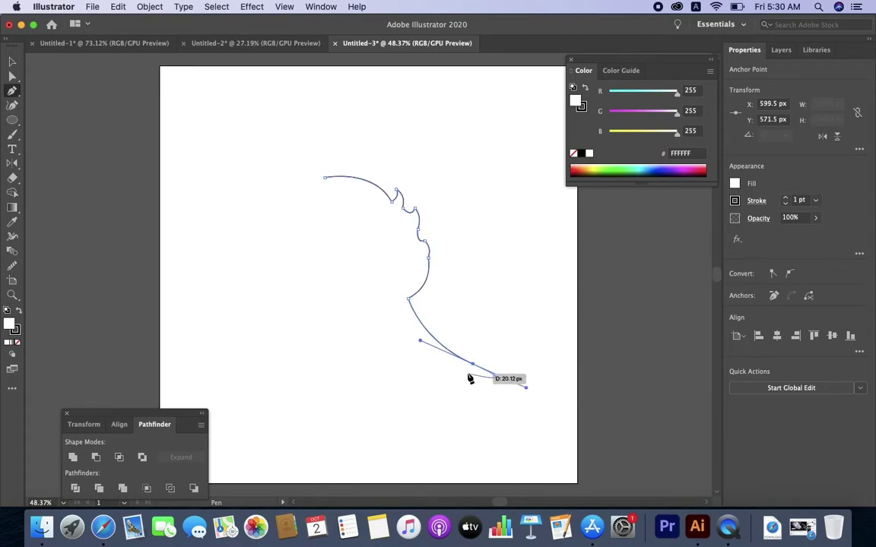
{"action": "left_click", "coordinate": [473, 365]}
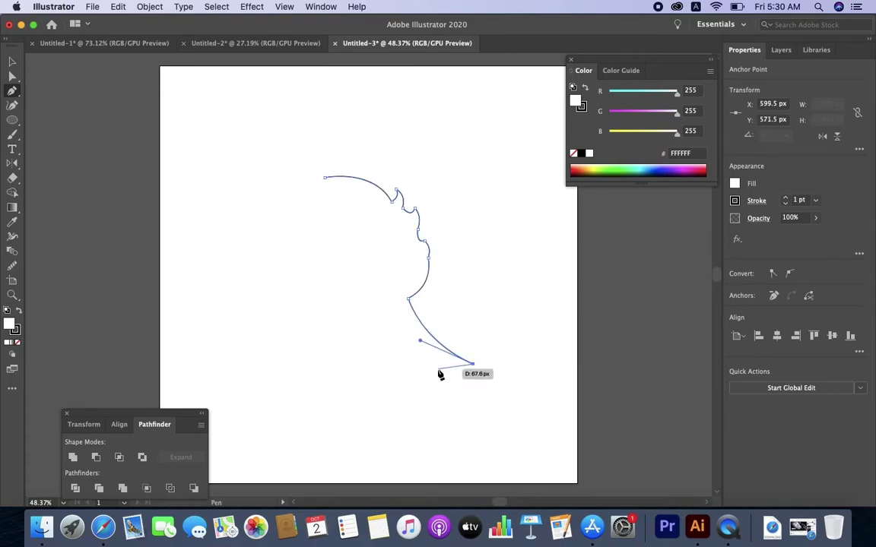
{"action": "left_click", "coordinate": [440, 366]}
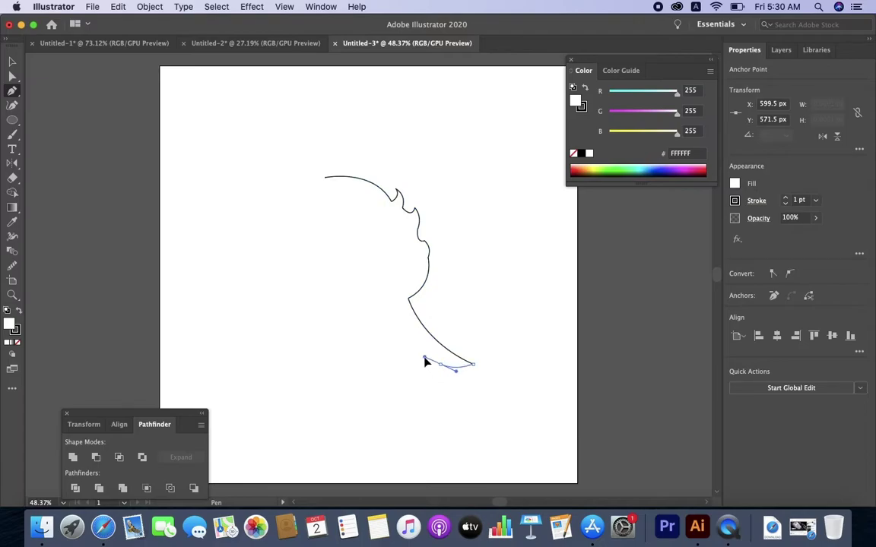
{"action": "left_click_drag", "start_coordinate": [423, 359], "coordinate": [465, 386]}
{"action": "left_click", "coordinate": [449, 377]}
- Add the small notch under the tail and extend the outline along the belly up to the throat
{"action": "left_click_drag", "start_coordinate": [412, 363], "coordinate": [337, 278]}
{"action": "left_click", "coordinate": [399, 368]}
{"action": "left_click_drag", "start_coordinate": [336, 276], "coordinate": [326, 279]}
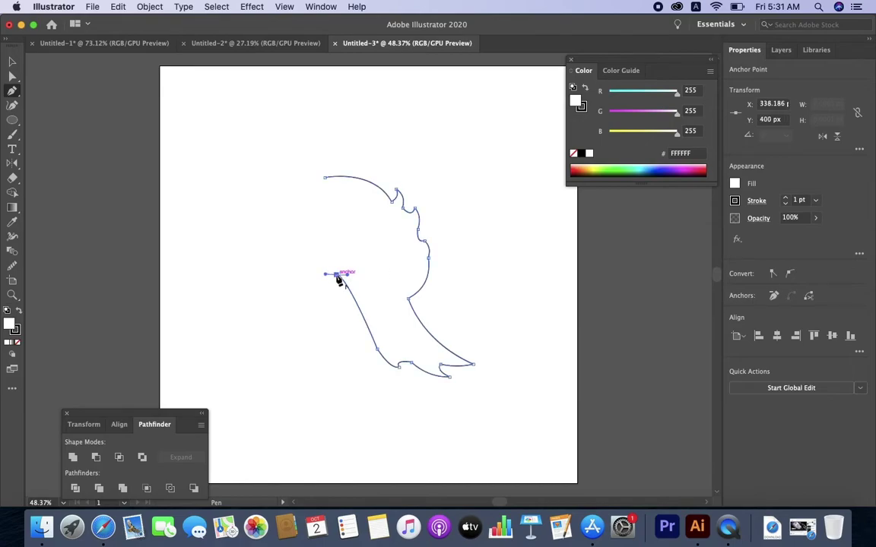
- Draw the beak, head and neck curves, close the path at the wing tip, and deselect the finished outline
{"action": "left_click_drag", "start_coordinate": [336, 278], "coordinate": [395, 261]}
{"action": "left_click", "coordinate": [384, 268]}
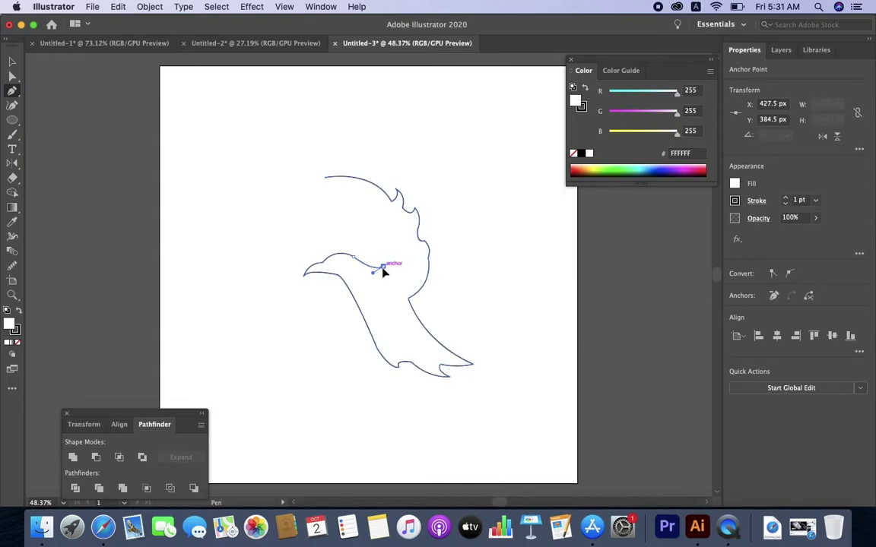
{"action": "left_click", "coordinate": [326, 178]}
{"action": "left_click_drag", "start_coordinate": [270, 171], "coordinate": [225, 136]}
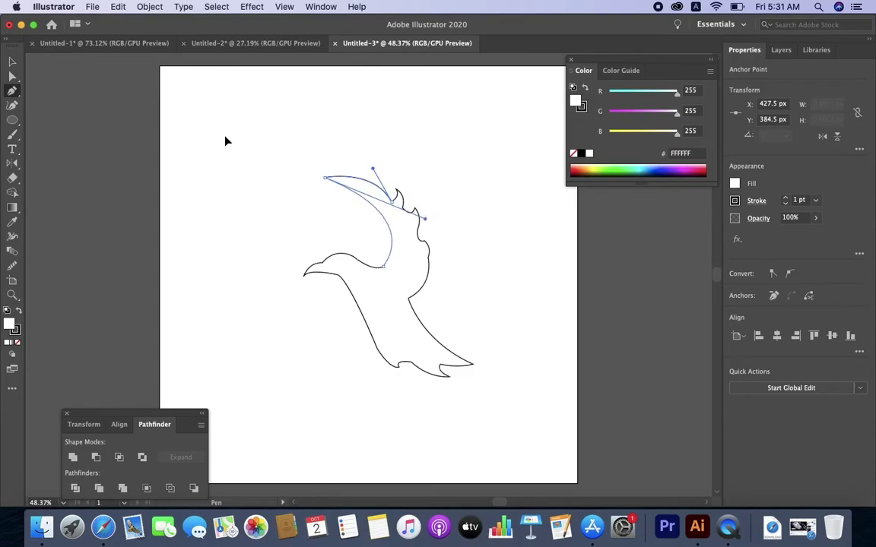
{"action": "scroll", "coordinate": [495, 206], "scroll_direction": "down", "scroll_amount": 2}
{"action": "scroll", "coordinate": [490, 249], "scroll_direction": "up", "scroll_amount": 1}
{"action": "scroll", "coordinate": [420, 254], "scroll_direction": "up", "scroll_amount": 2}
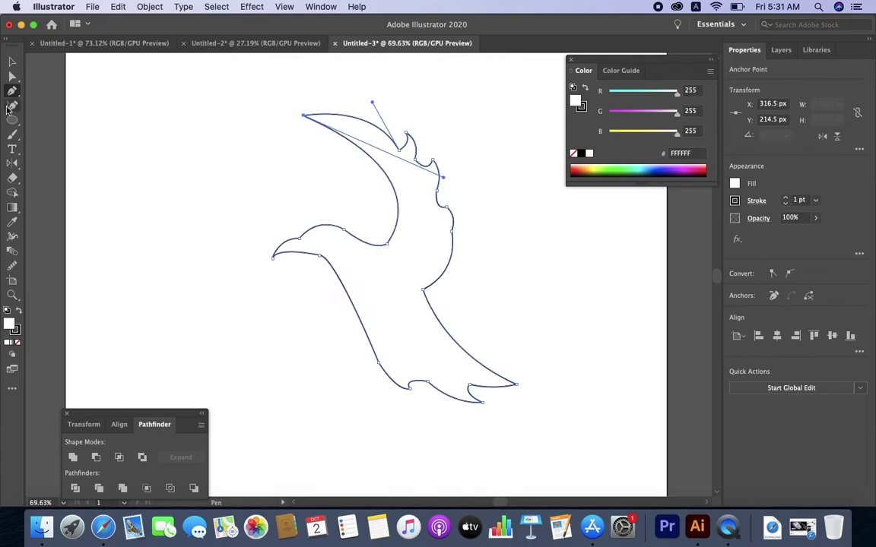
{"action": "left_click", "coordinate": [12, 61]}
{"action": "left_click", "coordinate": [113, 140]}
- Smooth the bird's throat and belly curve with the Smooth tool
{"action": "scroll", "coordinate": [301, 181], "scroll_direction": "down", "scroll_amount": 3}
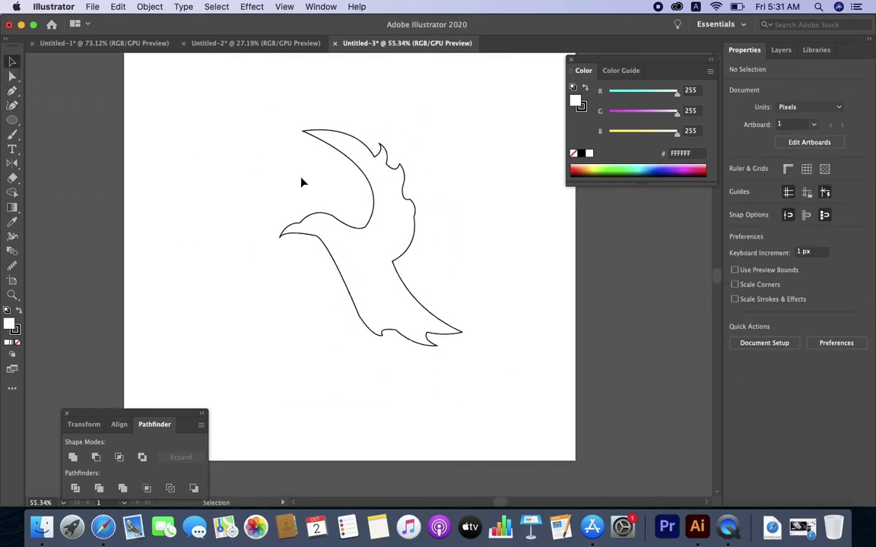
{"action": "scroll", "coordinate": [426, 284], "scroll_direction": "up", "scroll_amount": 2}
{"action": "scroll", "coordinate": [434, 279], "scroll_direction": "down", "scroll_amount": 3}
{"action": "scroll", "coordinate": [426, 239], "scroll_direction": "up", "scroll_amount": 2}
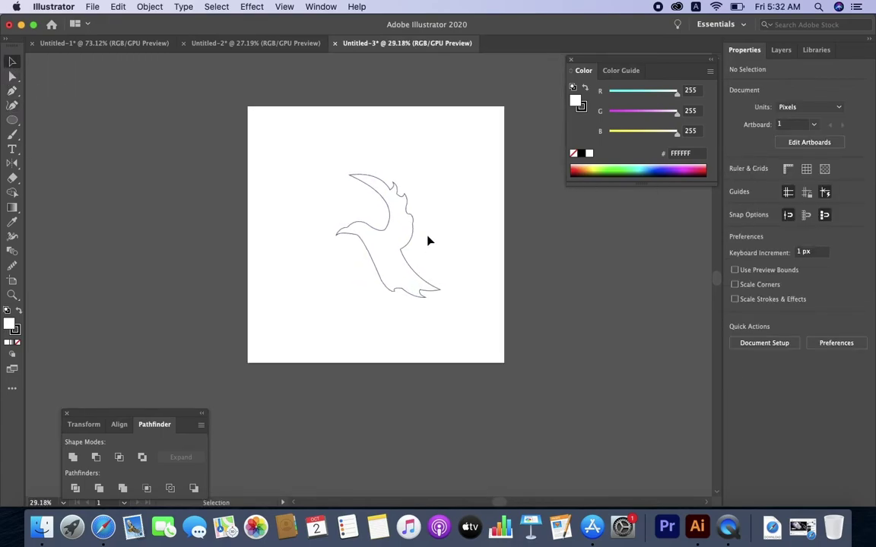
{"action": "scroll", "coordinate": [385, 238], "scroll_direction": "up", "scroll_amount": 1}
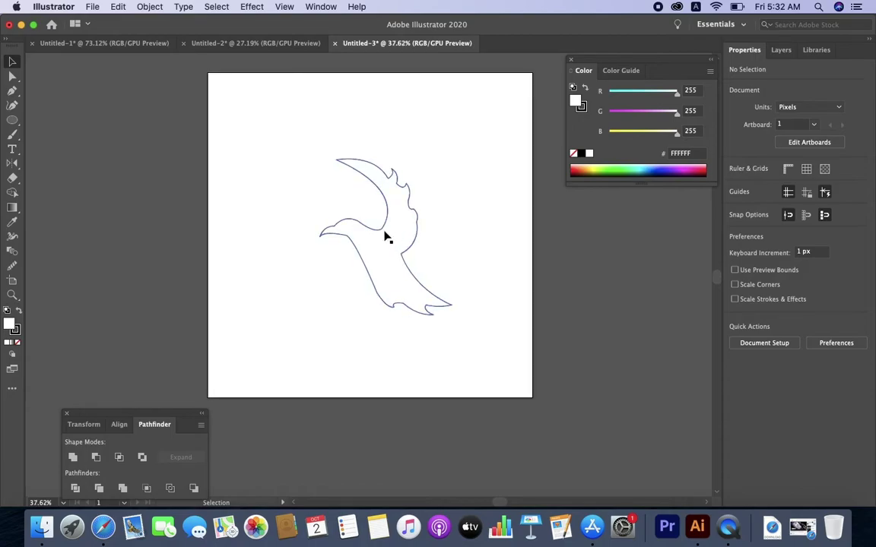
{"action": "left_click", "coordinate": [421, 307]}
{"action": "left_click", "coordinate": [12, 267]}
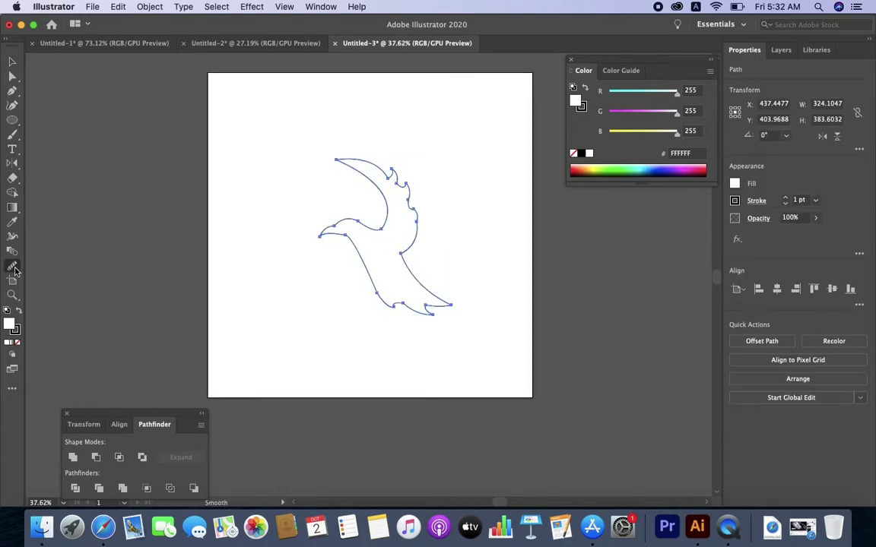
{"action": "left_click_drag", "start_coordinate": [360, 247], "coordinate": [384, 290]}
{"action": "scroll", "coordinate": [388, 185], "scroll_direction": "up", "scroll_amount": 2}
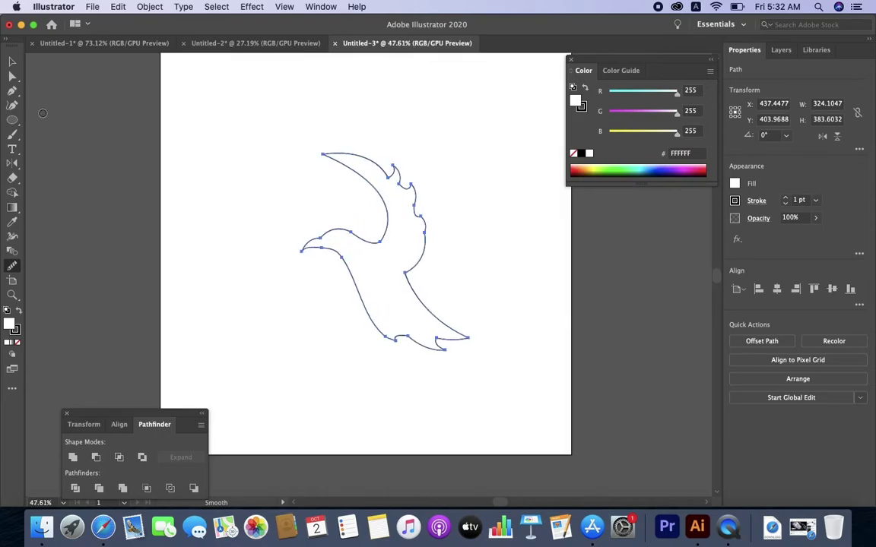
- Rotate the bird outline about 19° counterclockwise and deselect it
{"action": "left_click", "coordinate": [13, 62]}
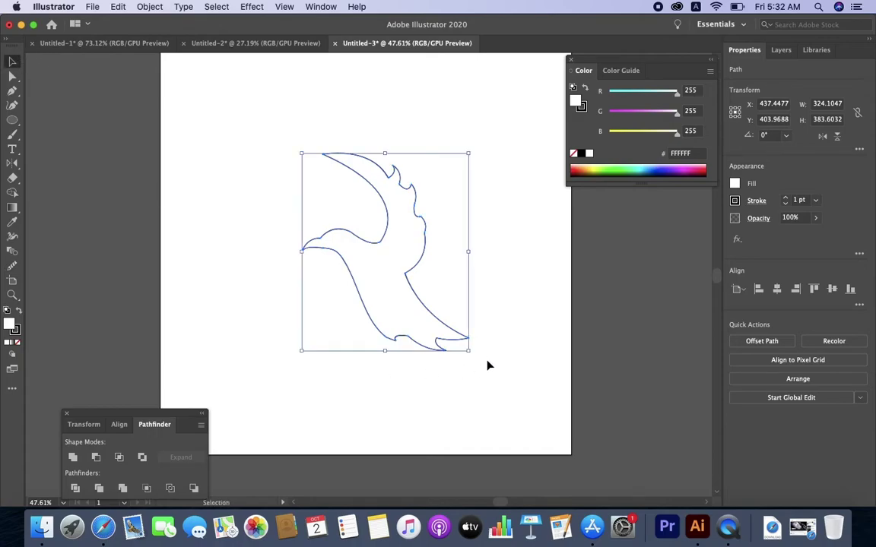
{"action": "left_click_drag", "start_coordinate": [471, 356], "coordinate": [504, 326]}
{"action": "left_click", "coordinate": [506, 414]}
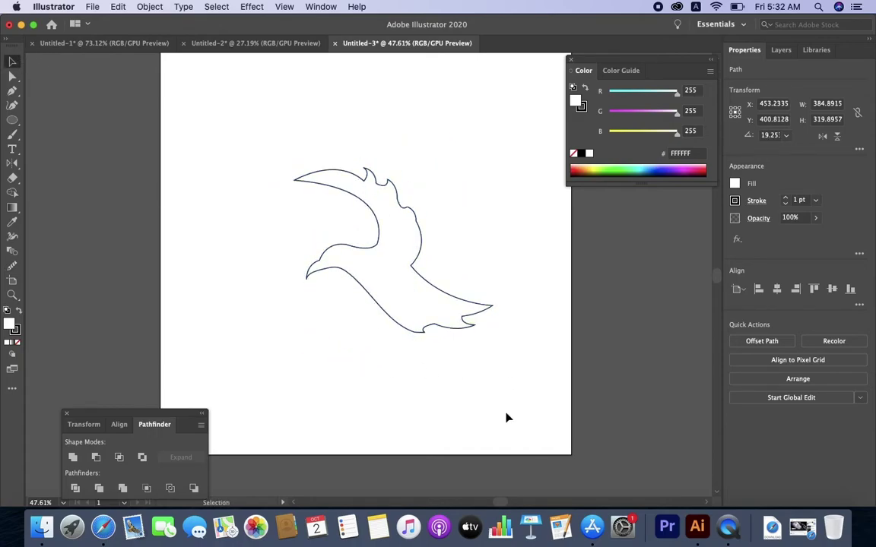
- Smooth the lower belly, the notch under the tail and the forked tail tips with the Smooth tool
{"action": "left_click", "coordinate": [462, 333]}
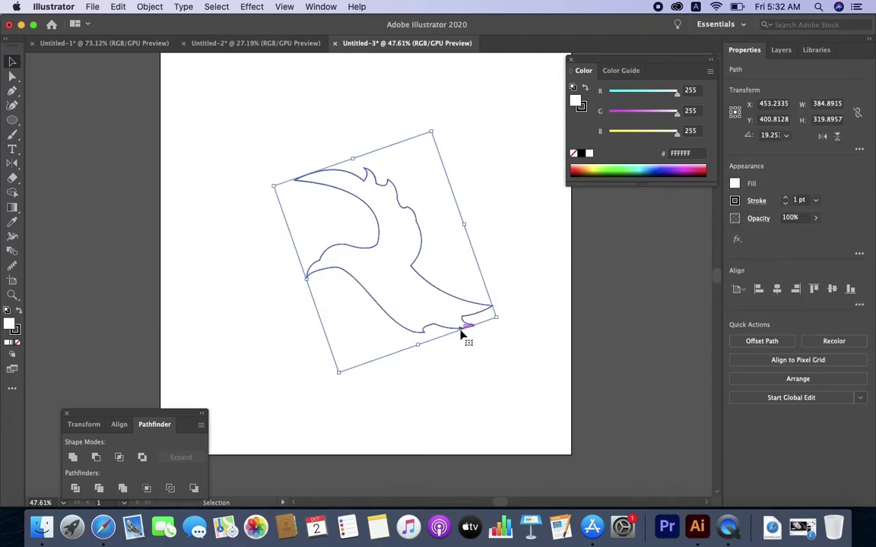
{"action": "scroll", "coordinate": [469, 380], "scroll_direction": "up", "scroll_amount": 5}
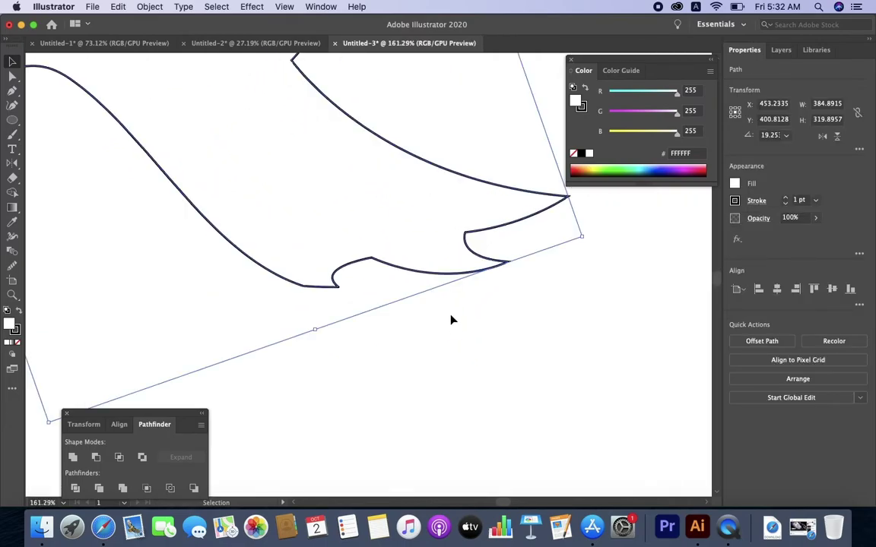
{"action": "left_click", "coordinate": [12, 265]}
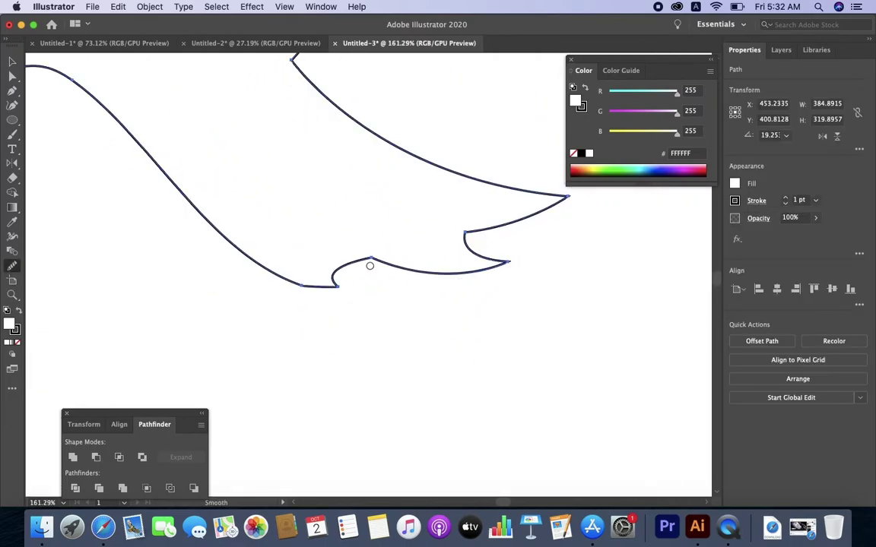
{"action": "left_click_drag", "start_coordinate": [399, 261], "coordinate": [420, 272]}
{"action": "mouse_move", "coordinate": [333, 263]}
{"action": "left_mouse_down"}
{"action": "mouse_move", "coordinate": [297, 278]}
{"action": "mouse_move", "coordinate": [355, 281]}
{"action": "left_mouse_up"}
{"action": "left_click_drag", "start_coordinate": [265, 278], "coordinate": [377, 278]}
{"action": "mouse_move", "coordinate": [320, 268]}
{"action": "left_mouse_down"}
{"action": "mouse_move", "coordinate": [514, 268]}
{"action": "mouse_move", "coordinate": [485, 266]}
{"action": "left_mouse_up"}
{"action": "left_click_drag", "start_coordinate": [472, 231], "coordinate": [485, 250]}
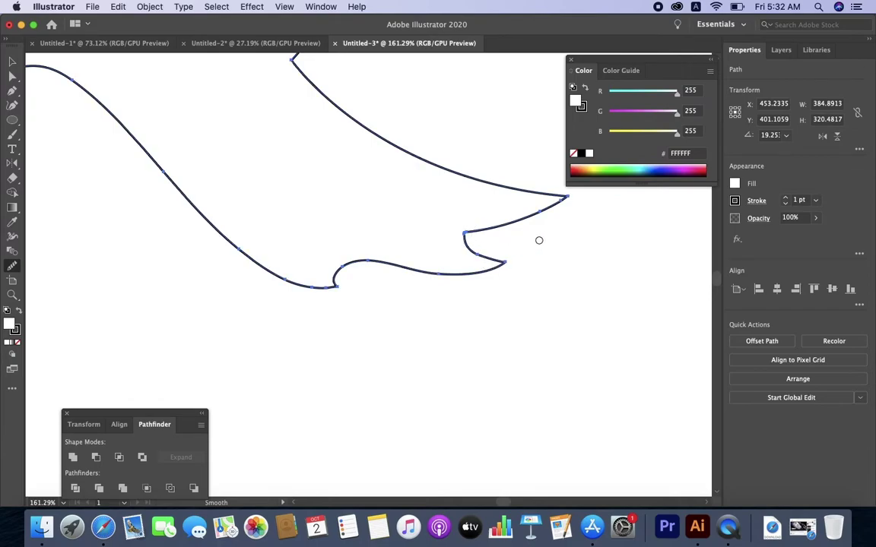
- Smooth the lower feather bumps on the wing's outer edge down to the back, and deselect the bird
{"action": "scroll", "coordinate": [444, 271], "scroll_direction": "down", "scroll_amount": 10}
{"action": "scroll", "coordinate": [406, 148], "scroll_direction": "up", "scroll_amount": 3}
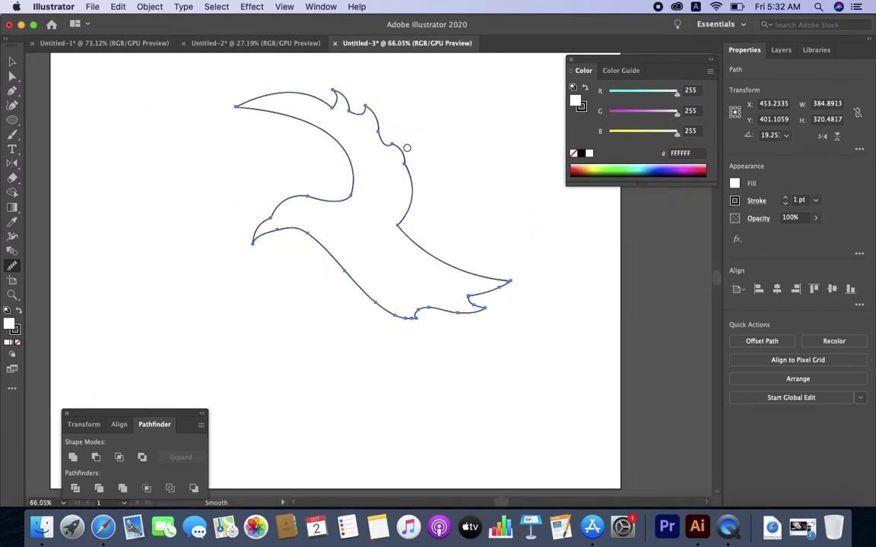
{"action": "left_click_drag", "start_coordinate": [392, 147], "coordinate": [415, 191]}
{"action": "left_click_drag", "start_coordinate": [384, 148], "coordinate": [405, 184]}
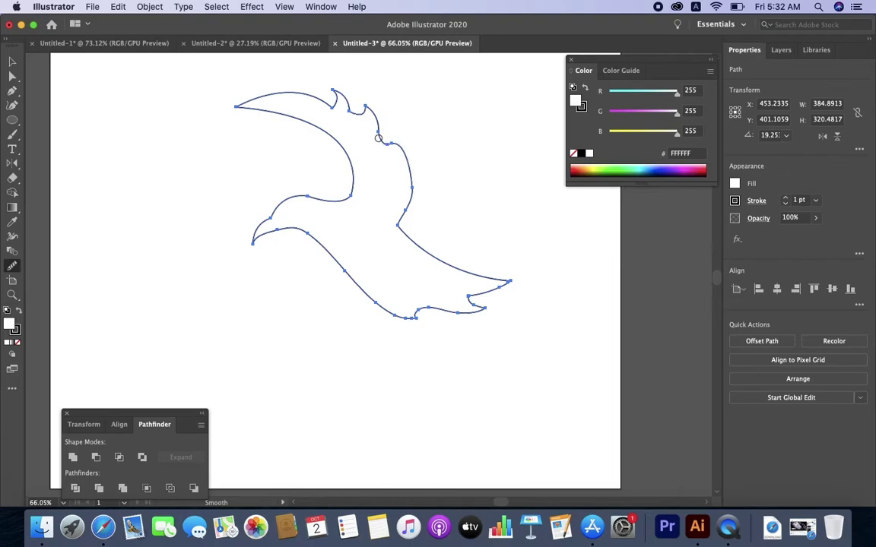
{"action": "left_click_drag", "start_coordinate": [379, 130], "coordinate": [414, 163]}
{"action": "scroll", "coordinate": [434, 148], "scroll_direction": "down", "scroll_amount": 5}
{"action": "scroll", "coordinate": [447, 178], "scroll_direction": "up", "scroll_amount": 4}
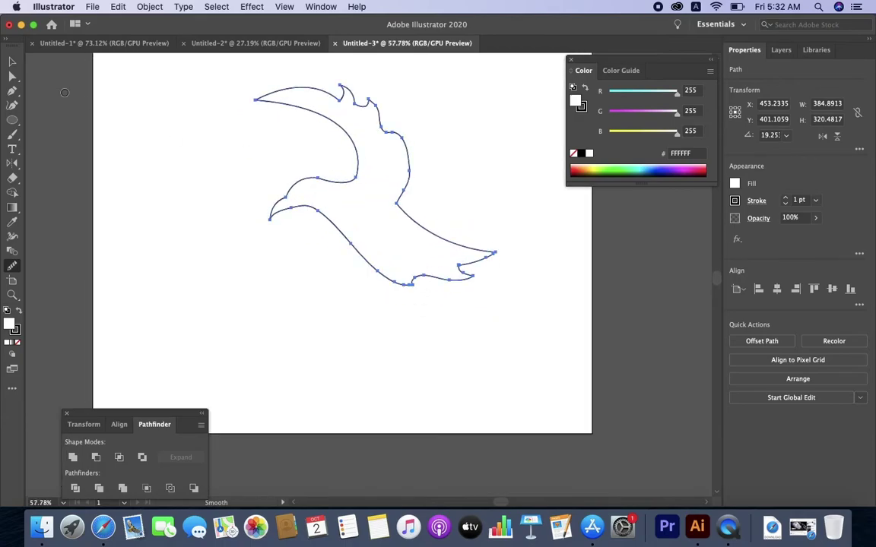
{"action": "left_click", "coordinate": [14, 61]}
{"action": "left_click", "coordinate": [267, 168]}
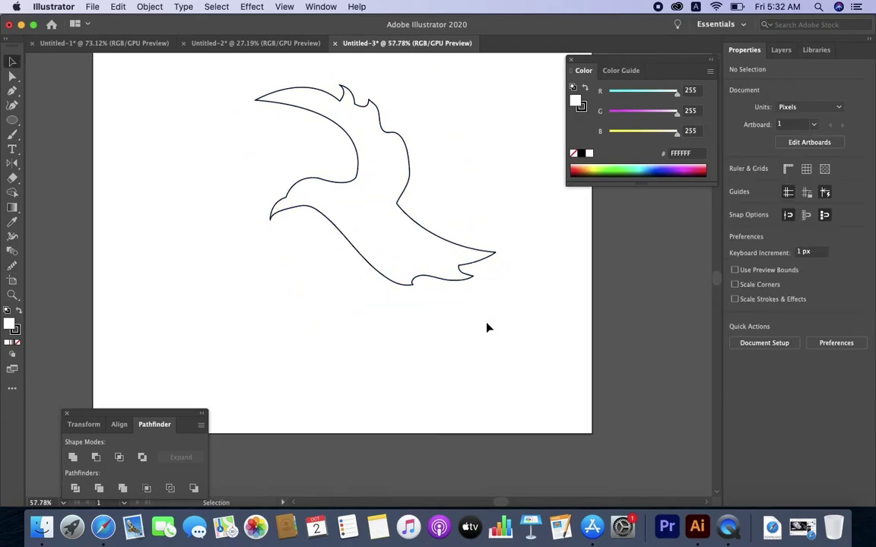
- Draw a circular eye of 11 px inside the bird's head with the Ellipse tool, and deselect it
{"action": "scroll", "coordinate": [486, 326], "scroll_direction": "down", "scroll_amount": 3}
{"action": "scroll", "coordinate": [492, 325], "scroll_direction": "up", "scroll_amount": 3}
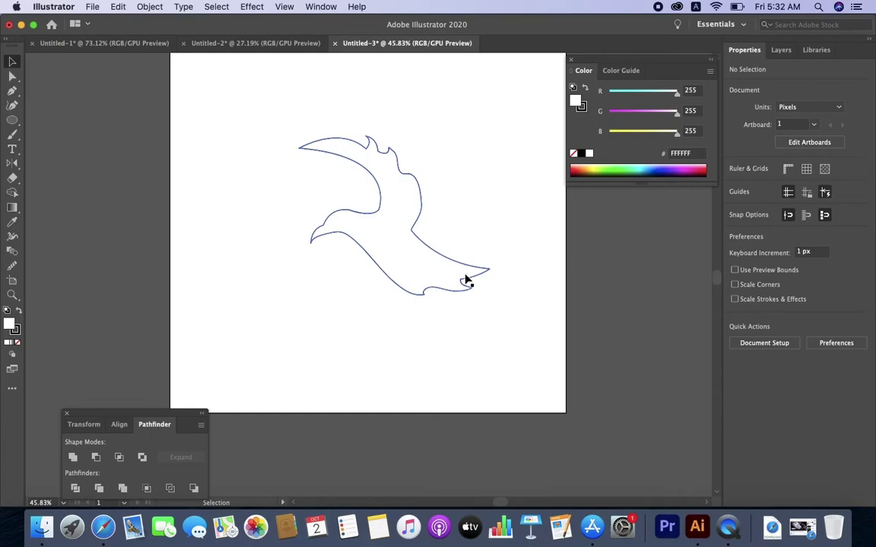
{"action": "scroll", "coordinate": [425, 232], "scroll_direction": "up", "scroll_amount": 3}
{"action": "scroll", "coordinate": [298, 212], "scroll_direction": "up", "scroll_amount": 5}
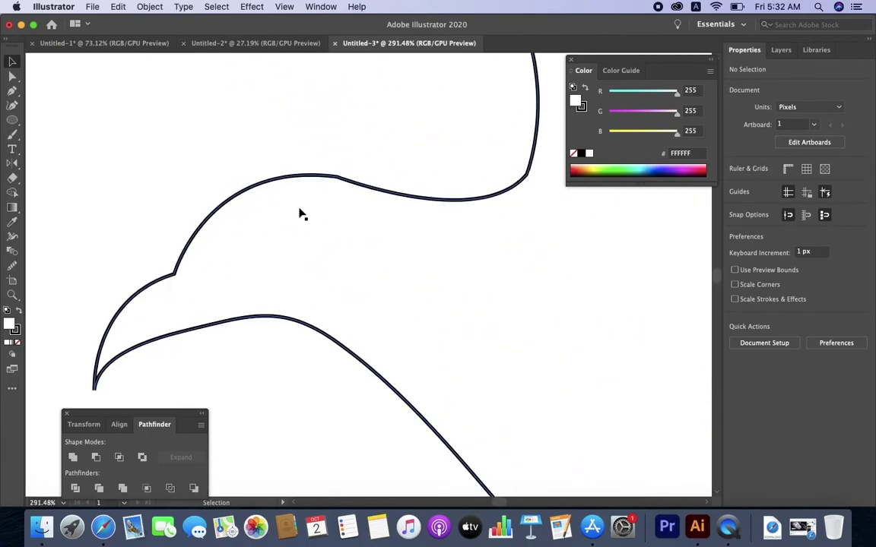
{"action": "key", "text": "l"}
{"action": "left_click_drag", "start_coordinate": [263, 208], "coordinate": [299, 242]}
{"action": "scroll", "coordinate": [299, 241], "scroll_direction": "down", "scroll_amount": 8}
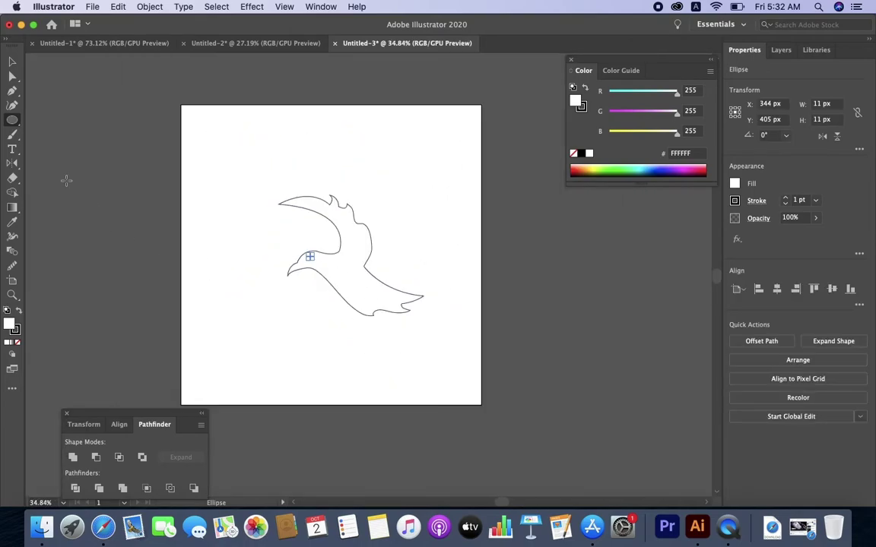
{"action": "left_click", "coordinate": [12, 61]}
{"action": "left_click", "coordinate": [213, 240]}
- Add the text "Random birds" on the artboard below the bird
{"action": "scroll", "coordinate": [463, 219], "scroll_direction": "down", "scroll_amount": 5}
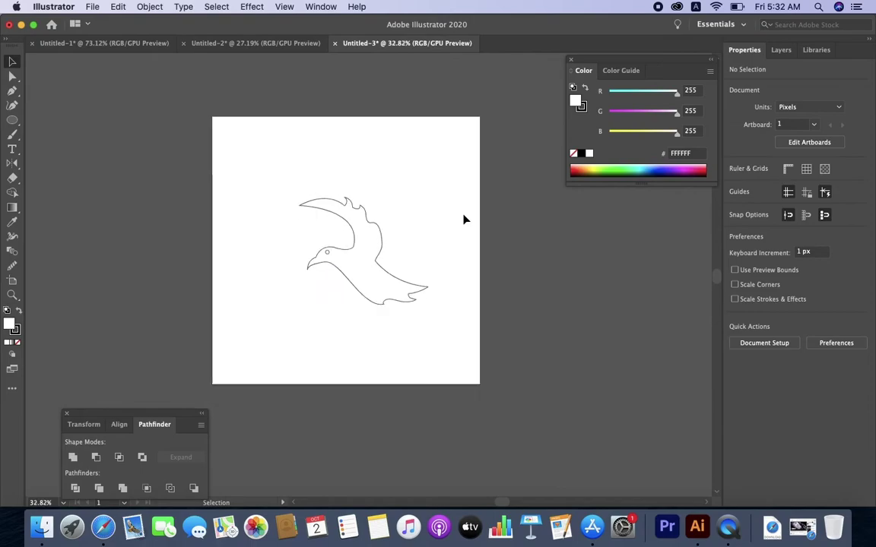
{"action": "scroll", "coordinate": [397, 333], "scroll_direction": "up", "scroll_amount": 5}
{"action": "scroll", "coordinate": [389, 319], "scroll_direction": "down", "scroll_amount": 5}
{"action": "scroll", "coordinate": [388, 321], "scroll_direction": "up", "scroll_amount": 4}
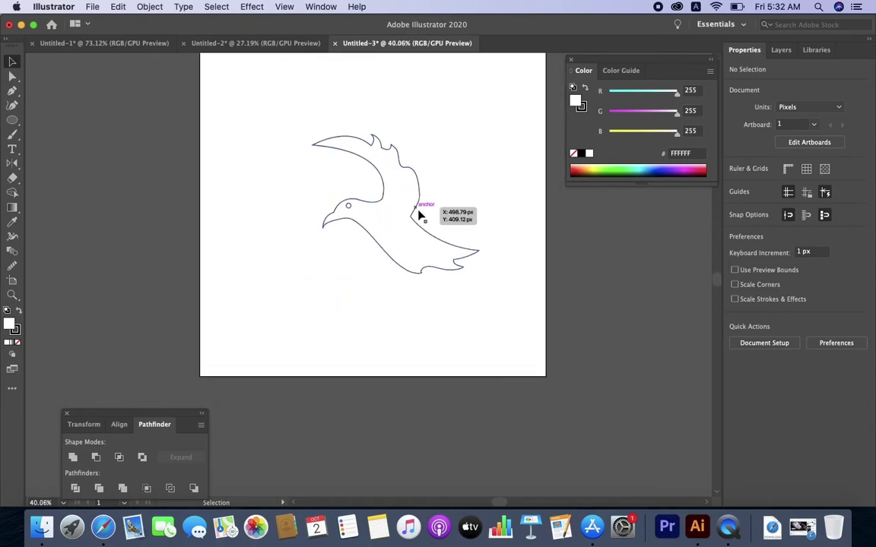
{"action": "key", "text": "t"}
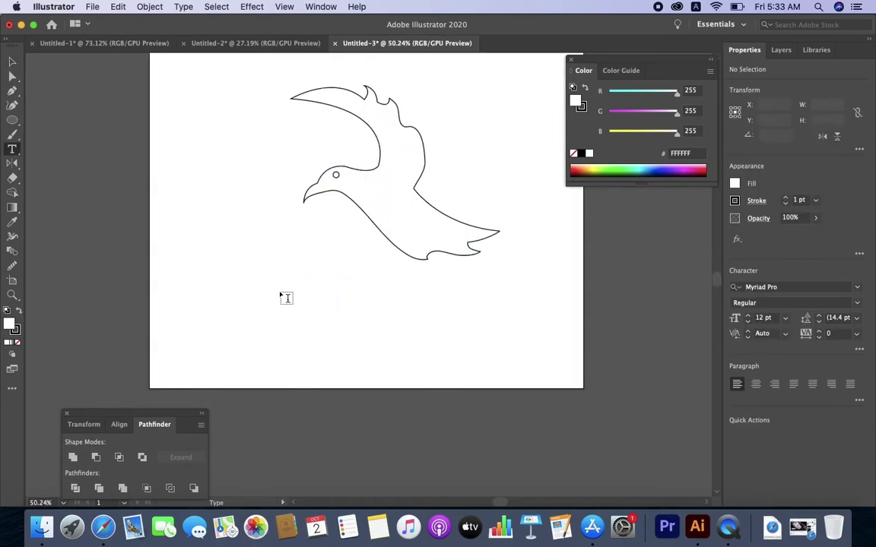
{"action": "left_click", "coordinate": [256, 303]}
{"action": "scroll", "coordinate": [235, 319], "scroll_direction": "up", "scroll_amount": 2}
{"action": "type", "text": "Random birds"}
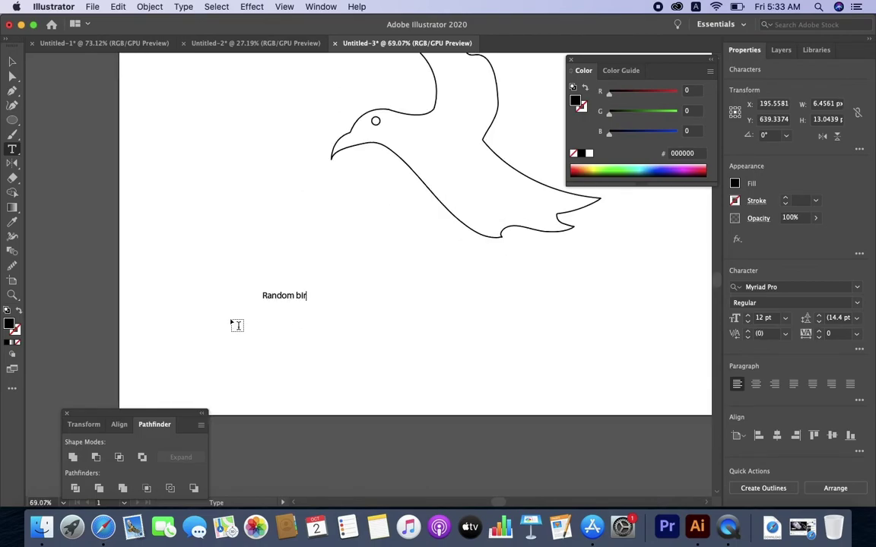
- Enlarge the "Random birds" text to a font size of 66 pt
{"action": "left_click", "coordinate": [12, 59]}
{"action": "left_click", "coordinate": [334, 292]}
{"action": "left_click", "coordinate": [303, 294]}
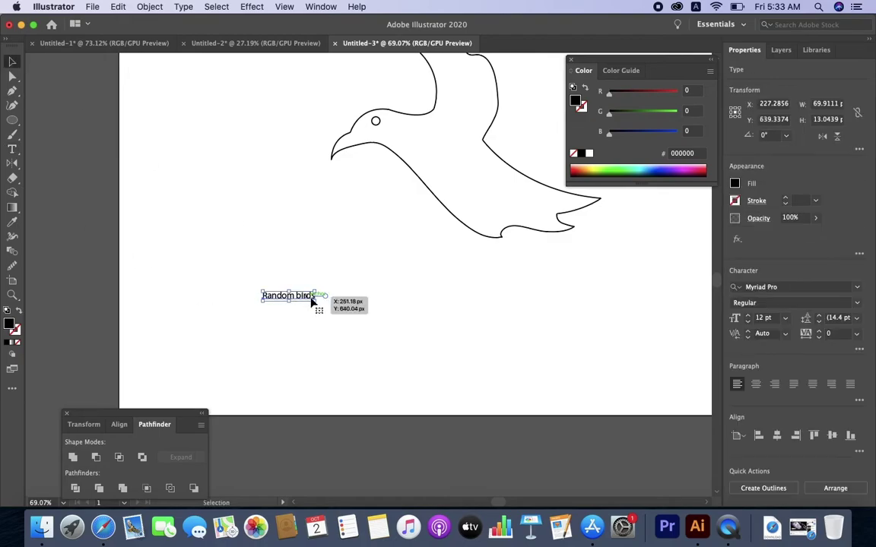
{"action": "key", "text": "super+shift+a"}
{"action": "key", "text": "super+shift+period"}
{"action": "key", "text": "super+shift+period"}
{"action": "key", "text": "super+shift+period"}
{"action": "key", "text": "super+shift+period"}
{"action": "key", "text": "super+shift+period"}
{"action": "key", "text": "super+shift+period"}
{"action": "key", "text": "super+shift+period"}
{"action": "key", "text": "super+shift+period"}
{"action": "key", "text": "super+shift+period"}
{"action": "key", "text": "super+shift+period"}
{"action": "key", "text": "super+shift+period"}
{"action": "key", "text": "super+shift+period"}
{"action": "key", "text": "super+shift+period"}
{"action": "key", "text": "super+shift+period"}
{"action": "key", "text": "super+shift+period"}
{"action": "key", "text": "super+shift+period"}
{"action": "key", "text": "super+shift+period"}
{"action": "key", "text": "super+shift+period"}
{"action": "key", "text": "super+shift+period"}
{"action": "key", "text": "super+shift+period"}
{"action": "key", "text": "super+shift+period"}
{"action": "key", "text": "super+shift+period"}
{"action": "key", "text": "super+shift+period"}
{"action": "key", "text": "super+shift+period"}
{"action": "key", "text": "super+shift+period"}
{"action": "key", "text": "super+shift+period"}
{"action": "key", "text": "super+shift+period"}
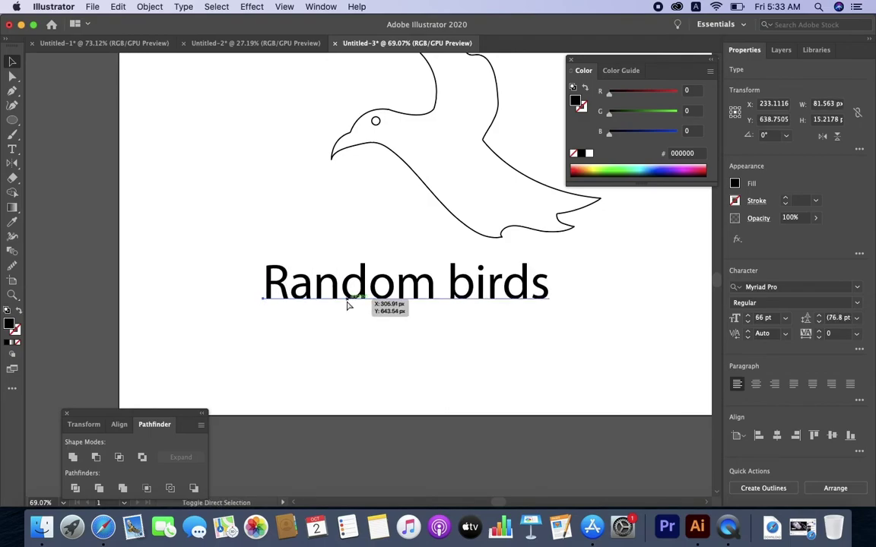
- Enlarge the "Random birds" text to 70 pt, move it slightly down and to the right below the bird, and deselect it
{"action": "left_click", "coordinate": [360, 332]}
{"action": "scroll", "coordinate": [361, 333], "scroll_direction": "down", "scroll_amount": 1}
{"action": "scroll", "coordinate": [444, 348], "scroll_direction": "down", "scroll_amount": 3}
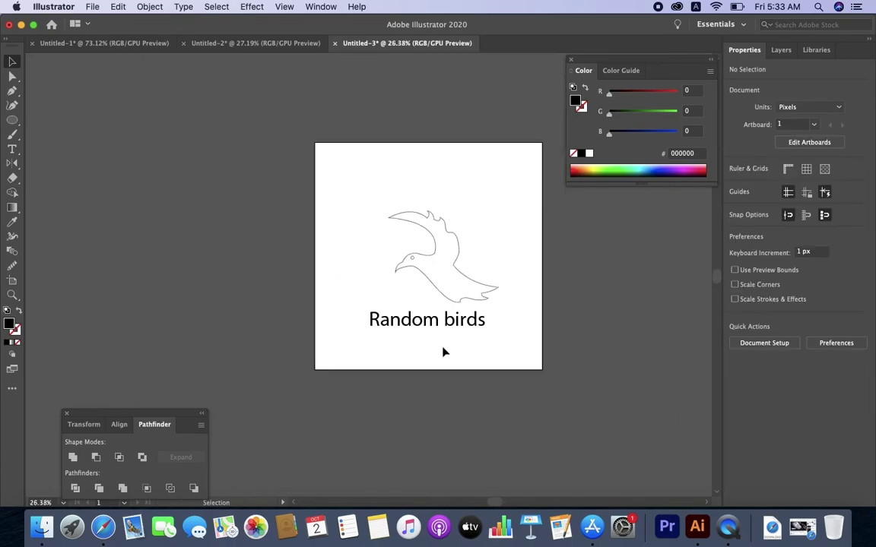
{"action": "scroll", "coordinate": [528, 344], "scroll_direction": "up", "scroll_amount": 4}
{"action": "left_click_drag", "start_coordinate": [371, 312], "coordinate": [384, 323]}
{"action": "left_click", "coordinate": [481, 366]}
{"action": "scroll", "coordinate": [480, 372], "scroll_direction": "down", "scroll_amount": 2}
{"action": "scroll", "coordinate": [481, 373], "scroll_direction": "up", "scroll_amount": 2}
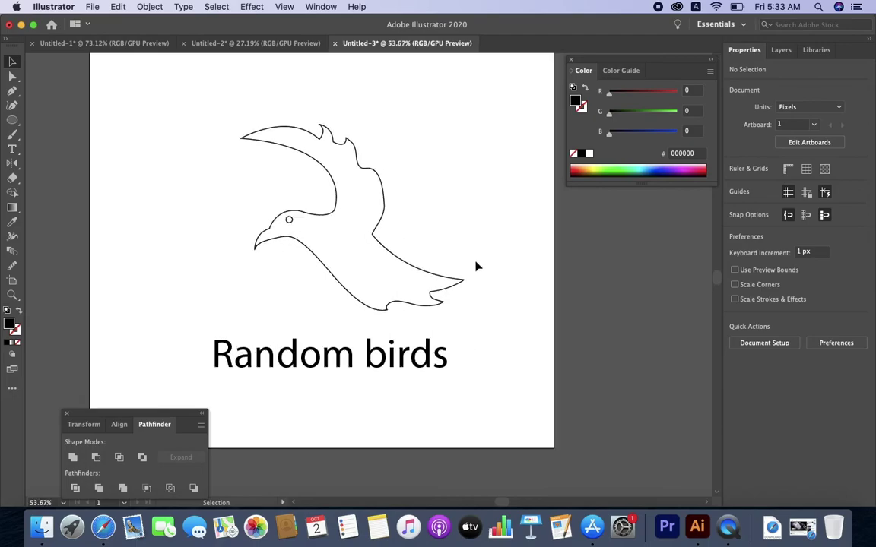
- Move the bird outline together with its eye about 25 px left and 4 px down, centring it above the text, and deselect
{"action": "left_click_drag", "start_coordinate": [441, 163], "coordinate": [372, 262]}
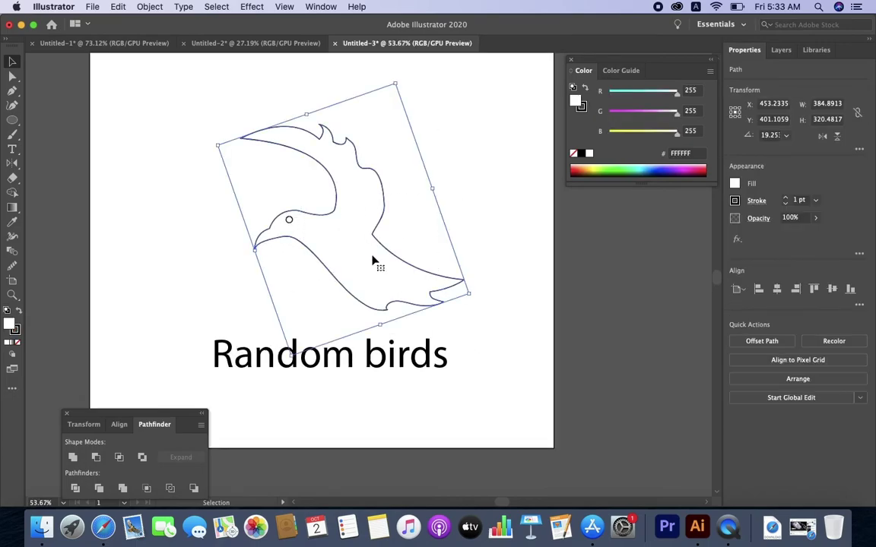
{"action": "left_click", "coordinate": [432, 201]}
{"action": "left_click_drag", "start_coordinate": [473, 123], "coordinate": [264, 233]}
{"action": "scroll", "coordinate": [303, 209], "scroll_direction": "up", "scroll_amount": 3}
{"action": "scroll", "coordinate": [387, 254], "scroll_direction": "down", "scroll_amount": 5}
{"action": "left_click", "coordinate": [465, 241]}
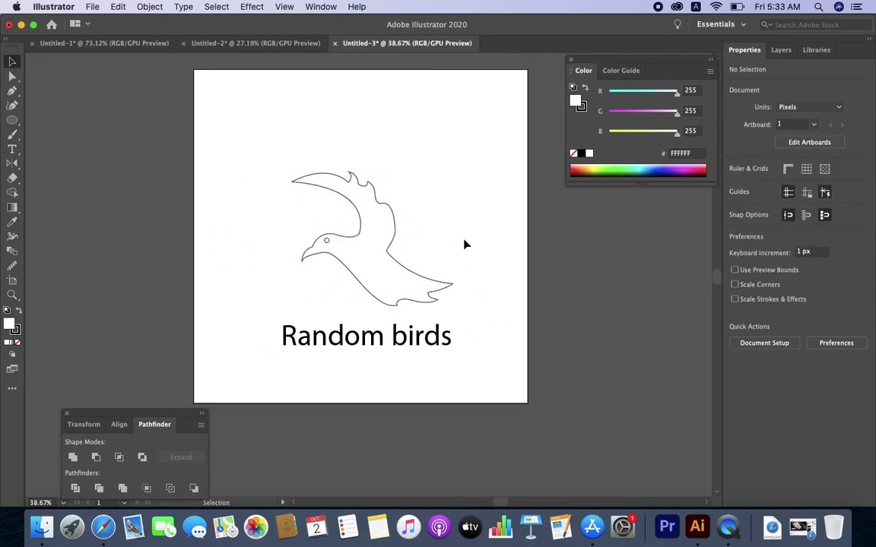
- Capitalize the second word of the text so that it reads "Random Birds", and deselect it
{"action": "scroll", "coordinate": [418, 323], "scroll_direction": "up", "scroll_amount": 2}
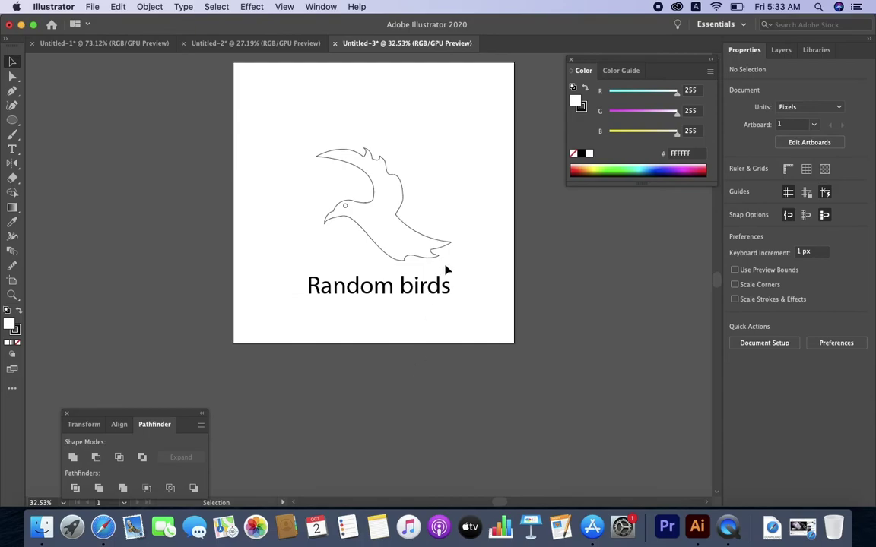
{"action": "scroll", "coordinate": [445, 271], "scroll_direction": "up", "scroll_amount": 2}
{"action": "left_click", "coordinate": [421, 325]}
{"action": "double_click", "coordinate": [372, 315]}
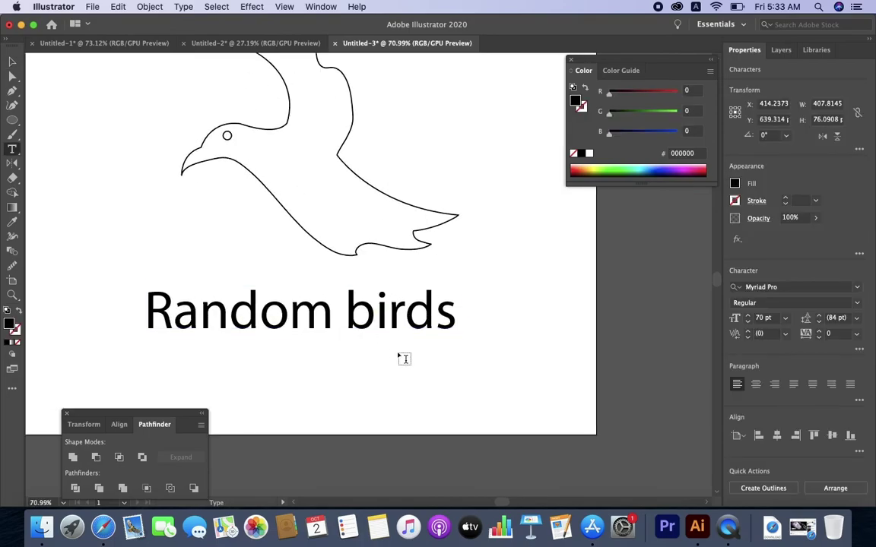
{"action": "key", "text": "BackSpace"}
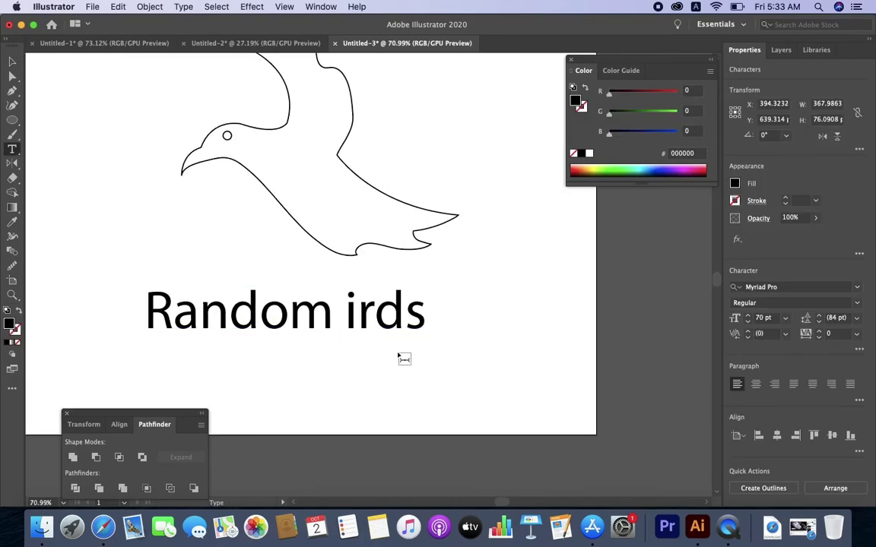
{"action": "type", "text": "B"}
{"action": "left_click", "coordinate": [7, 63]}
{"action": "left_click", "coordinate": [57, 68]}
- Fill the bird shape with blue 0079FF, remove its stroke, and deselect it
{"action": "scroll", "coordinate": [264, 185], "scroll_direction": "down", "scroll_amount": 3}
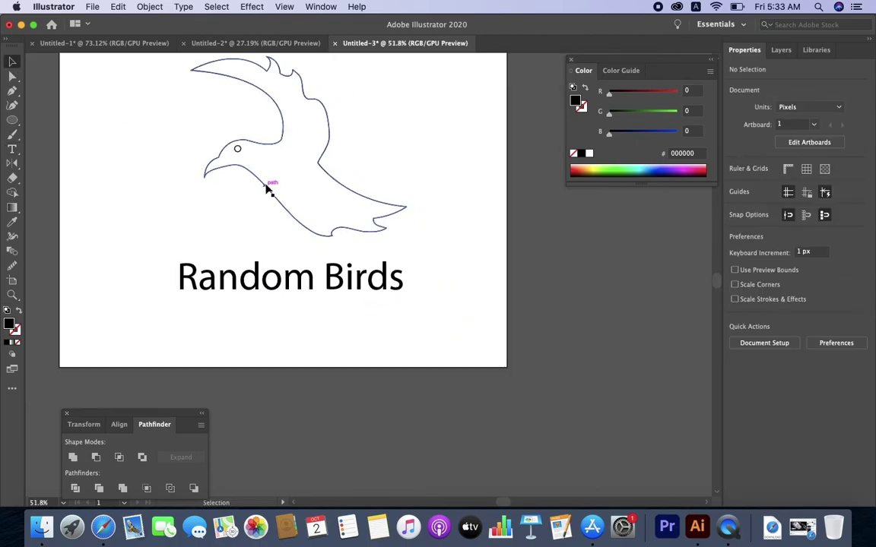
{"action": "left_click", "coordinate": [267, 187]}
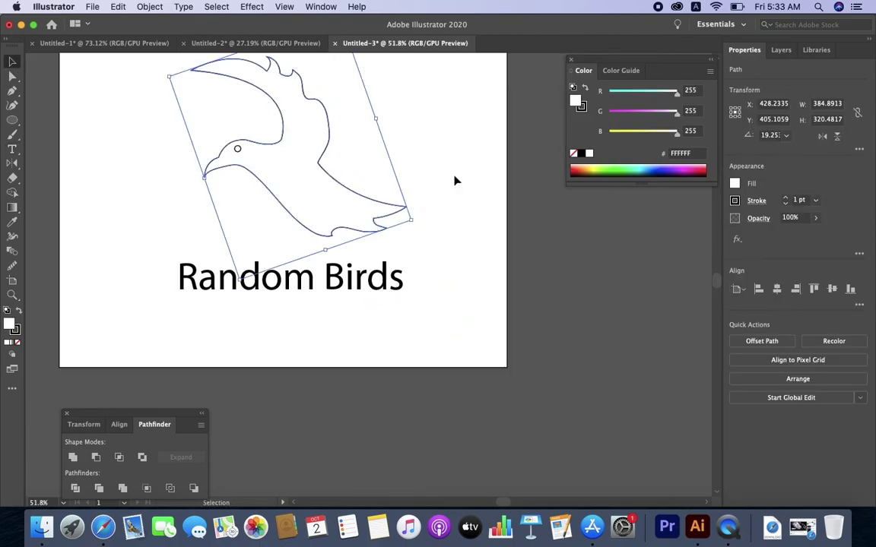
{"action": "left_click", "coordinate": [648, 170]}
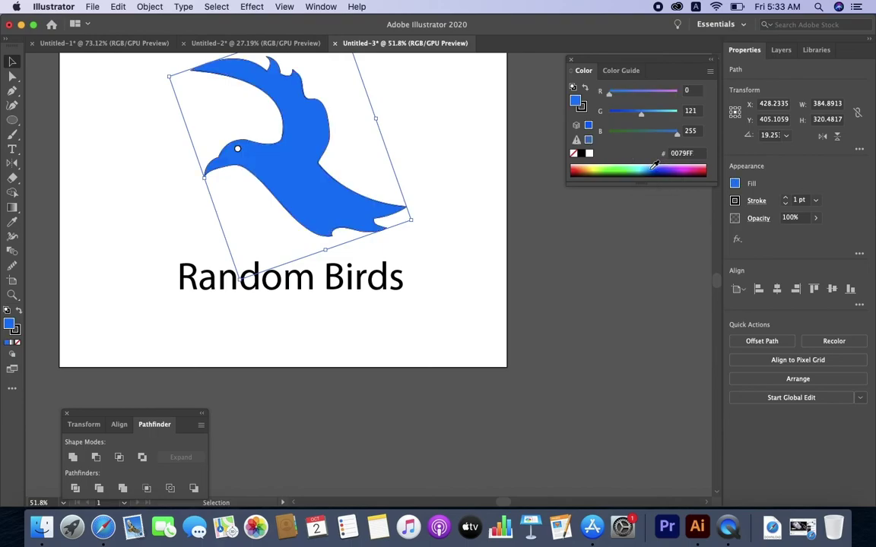
{"action": "left_click", "coordinate": [15, 330]}
{"action": "left_click", "coordinate": [19, 343]}
{"action": "left_click", "coordinate": [244, 230]}
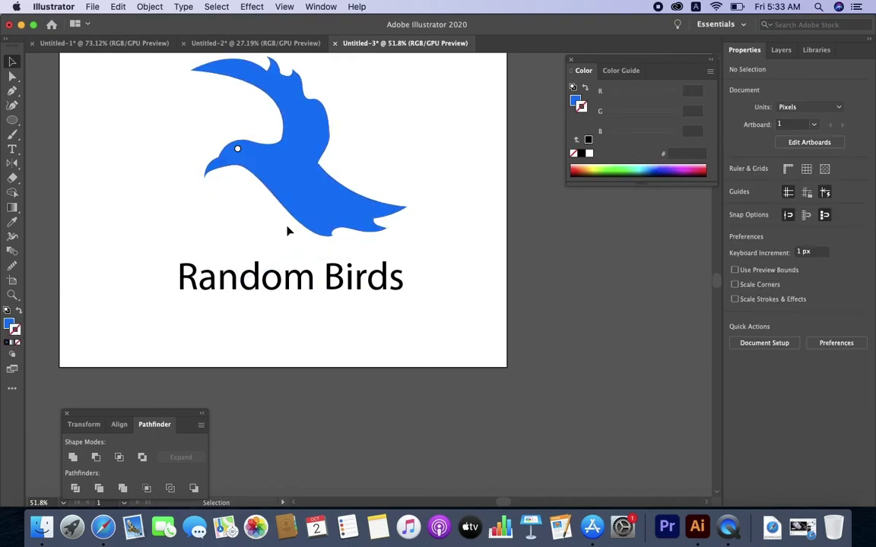
- Remove the black stroke from the bird's white eye circle, and deselect it
{"action": "scroll", "coordinate": [332, 229], "scroll_direction": "down", "scroll_amount": 3}
{"action": "scroll", "coordinate": [293, 176], "scroll_direction": "up", "scroll_amount": 3}
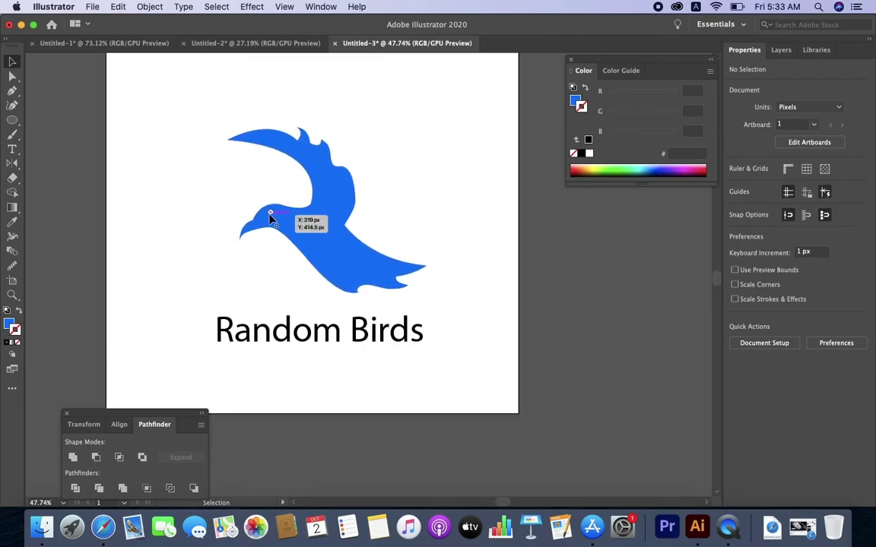
{"action": "left_click", "coordinate": [293, 208]}
{"action": "scroll", "coordinate": [409, 240], "scroll_direction": "up", "scroll_amount": 2}
{"action": "scroll", "coordinate": [409, 239], "scroll_direction": "up", "scroll_amount": 1}
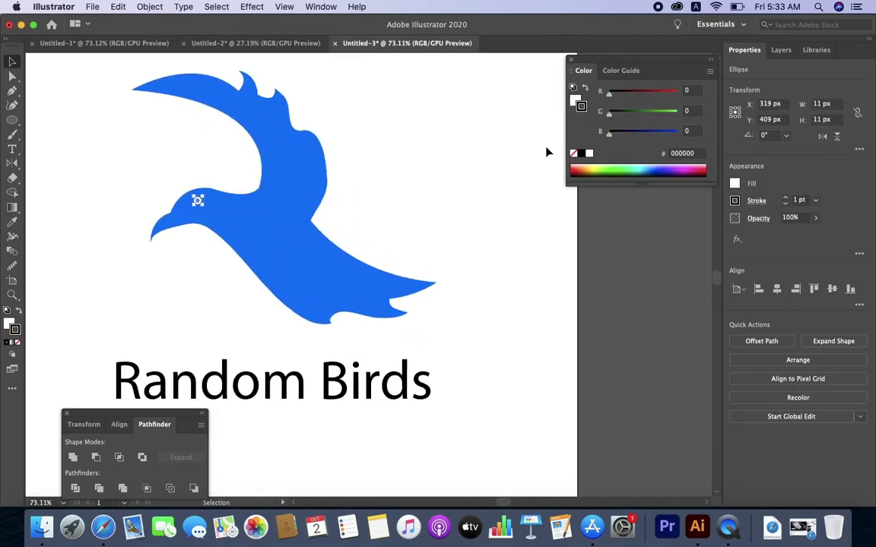
{"action": "left_click", "coordinate": [19, 346]}
{"action": "left_click", "coordinate": [82, 158]}
- Examine the finished bird logo and its text at several magnifications
{"action": "scroll", "coordinate": [352, 207], "scroll_direction": "down", "scroll_amount": 1}
{"action": "scroll", "coordinate": [372, 243], "scroll_direction": "down", "scroll_amount": 4}
{"action": "scroll", "coordinate": [411, 247], "scroll_direction": "up", "scroll_amount": 3}
{"action": "scroll", "coordinate": [448, 248], "scroll_direction": "down", "scroll_amount": 4}
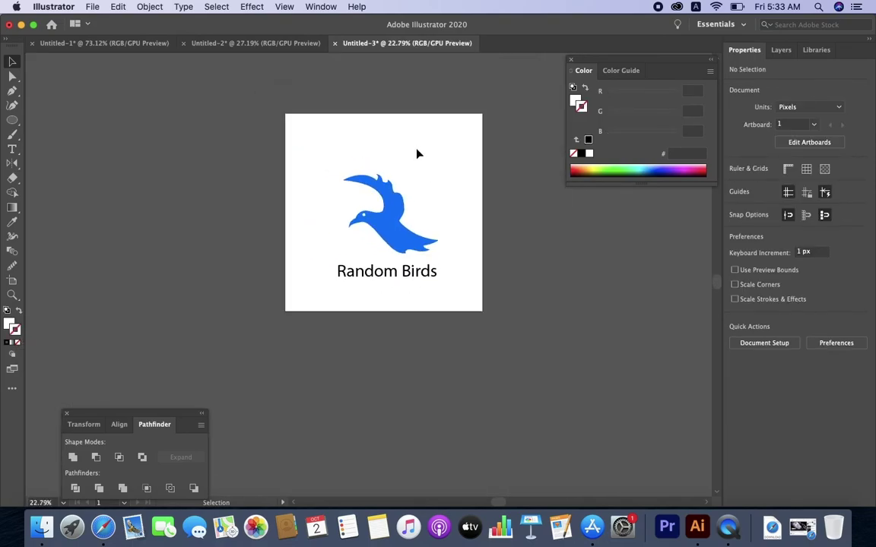
{"action": "scroll", "coordinate": [417, 155], "scroll_direction": "up", "scroll_amount": 3}
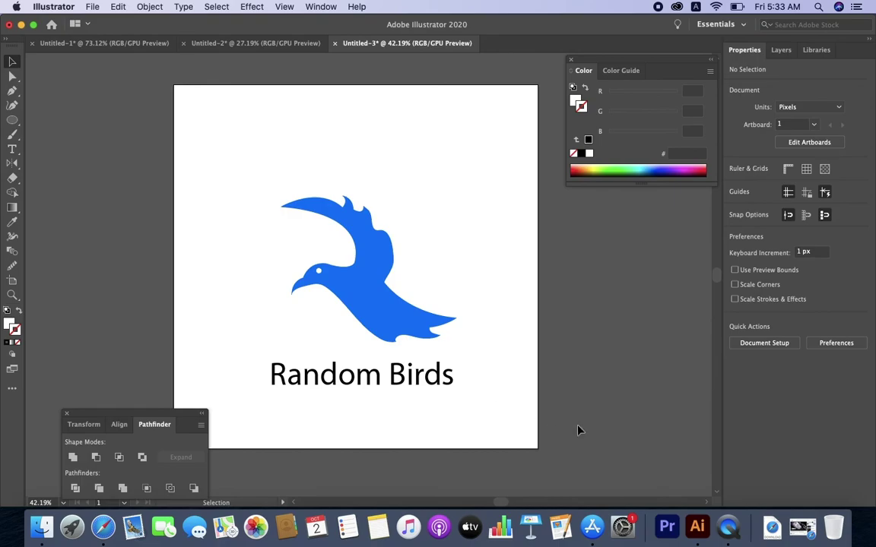
{"action": "left_click", "coordinate": [288, 207]}
{"action": "left_click", "coordinate": [413, 188]}
{"action": "scroll", "coordinate": [413, 187], "scroll_direction": "down", "scroll_amount": 3}
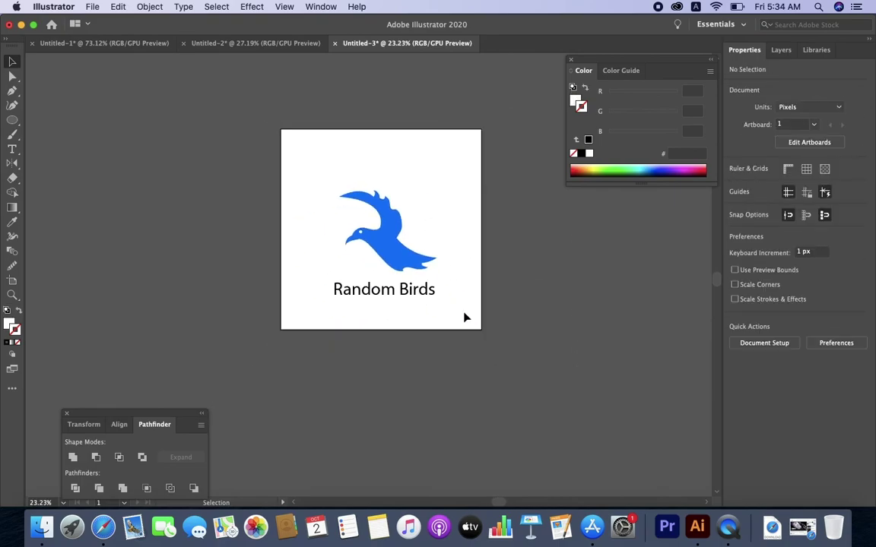
{"action": "scroll", "coordinate": [461, 308], "scroll_direction": "up", "scroll_amount": 2}
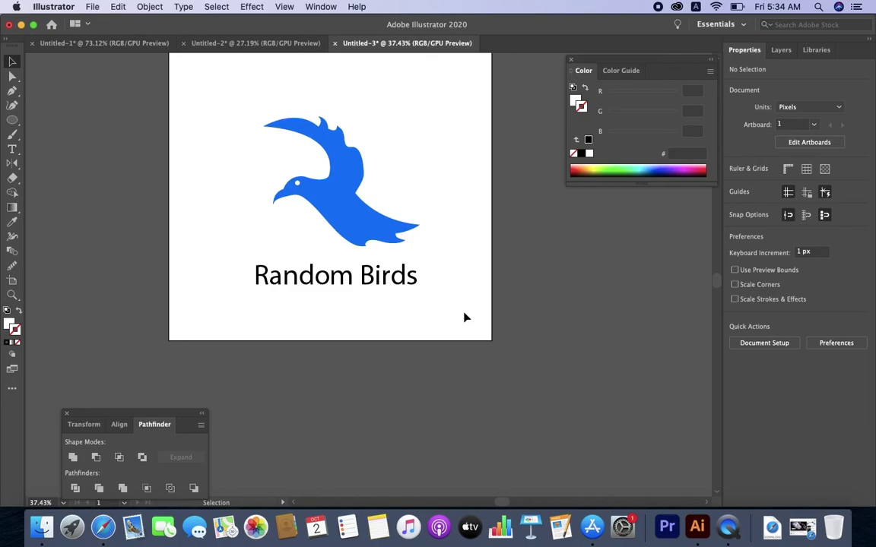
{"action": "scroll", "coordinate": [406, 260], "scroll_direction": "down", "scroll_amount": 1}
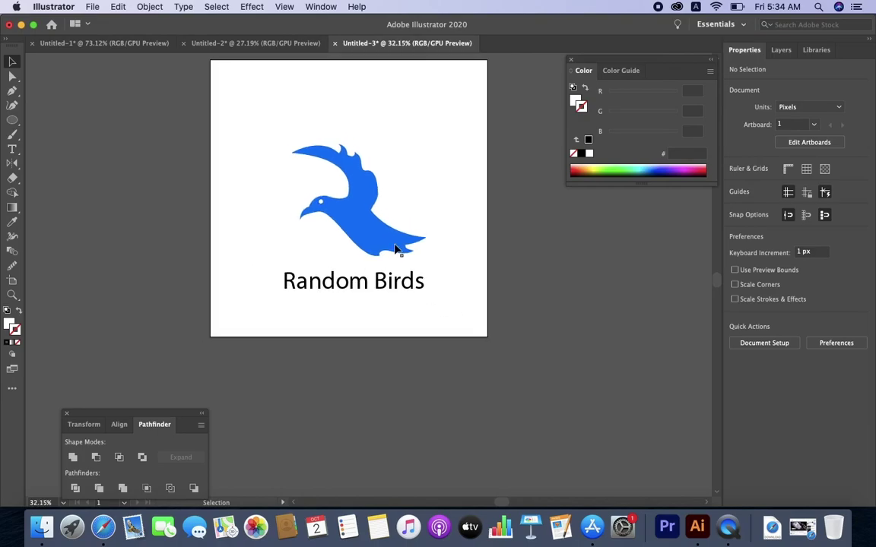
{"action": "scroll", "coordinate": [371, 195], "scroll_direction": "down", "scroll_amount": 3}
{"action": "scroll", "coordinate": [370, 194], "scroll_direction": "up", "scroll_amount": 4}
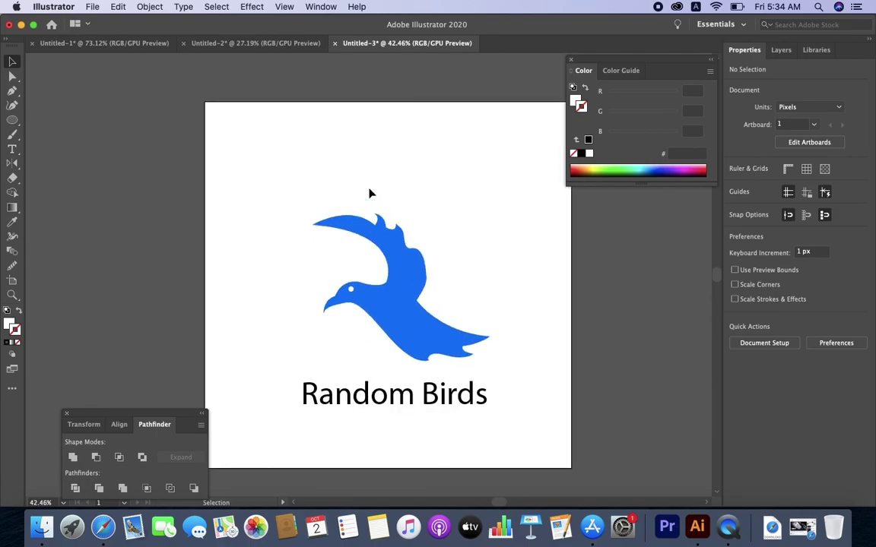